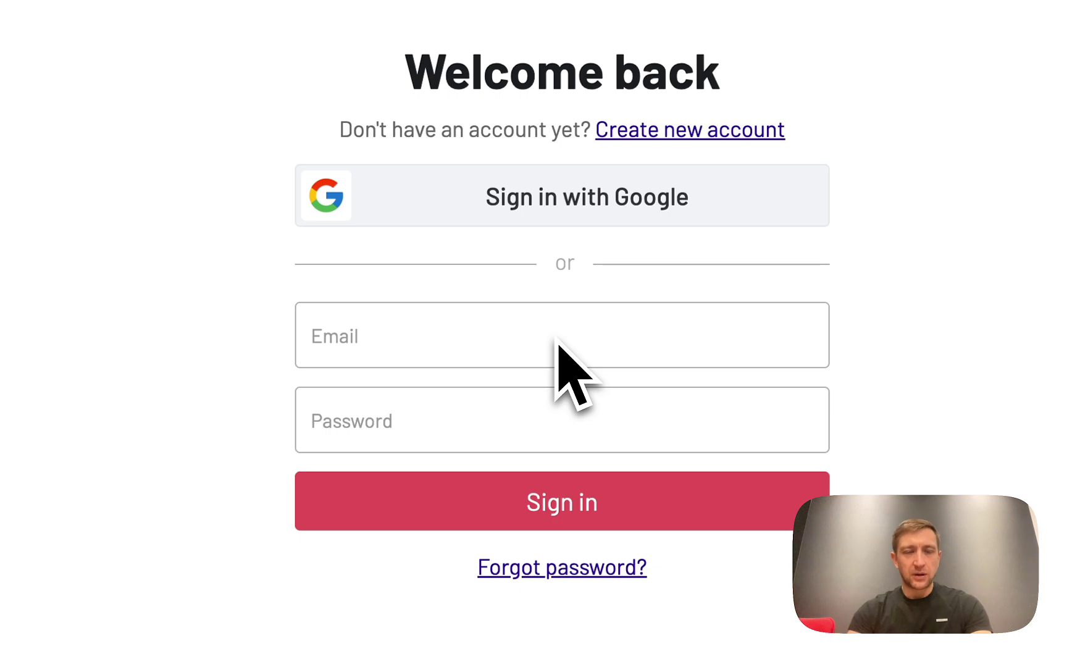
# Sign in with the account e-mail and password to open My Workspace
pyautogui.click(550, 336)
pyautogui.press('Tab')
pyautogui.write('demo')
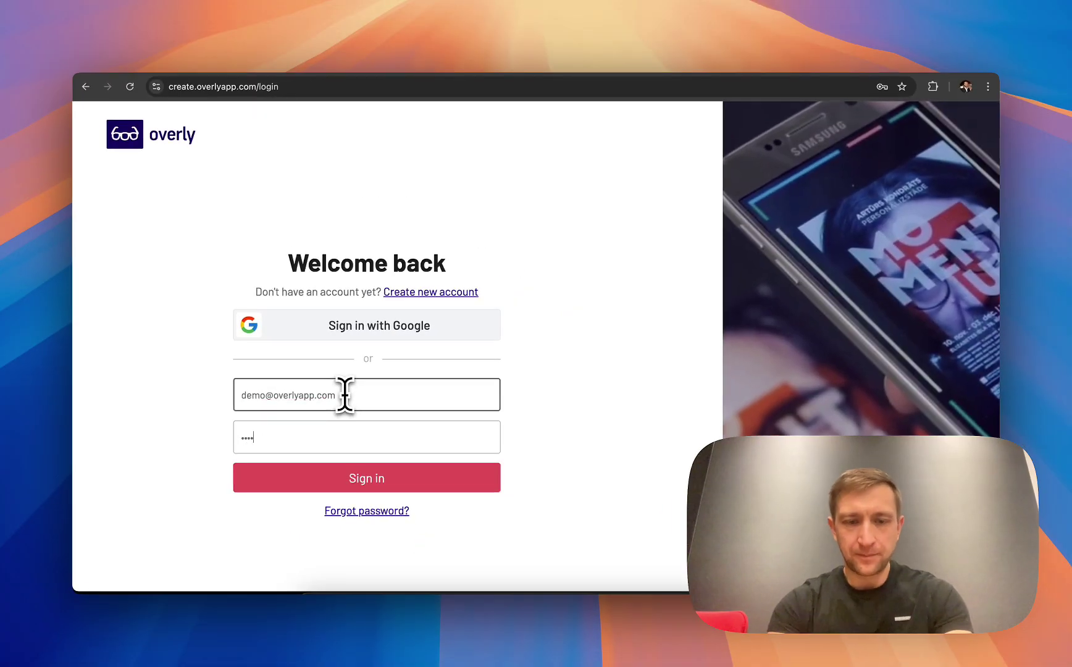
pyautogui.press('Return')
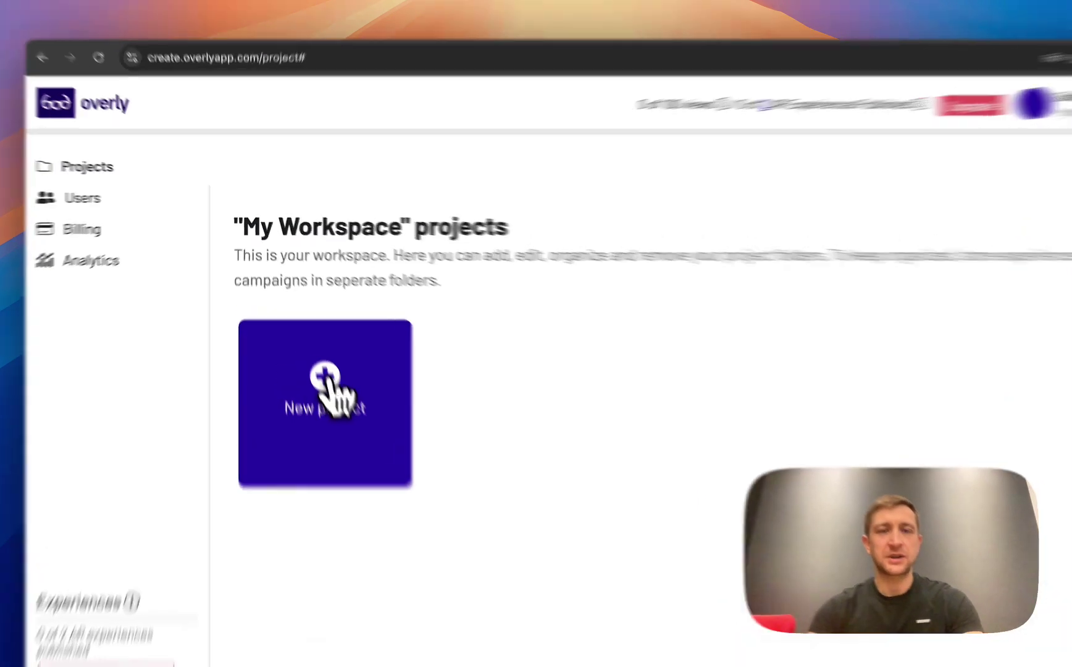
# Start a new project named 'Test project' using the Web-based real world experience type
pyautogui.click(309, 339)
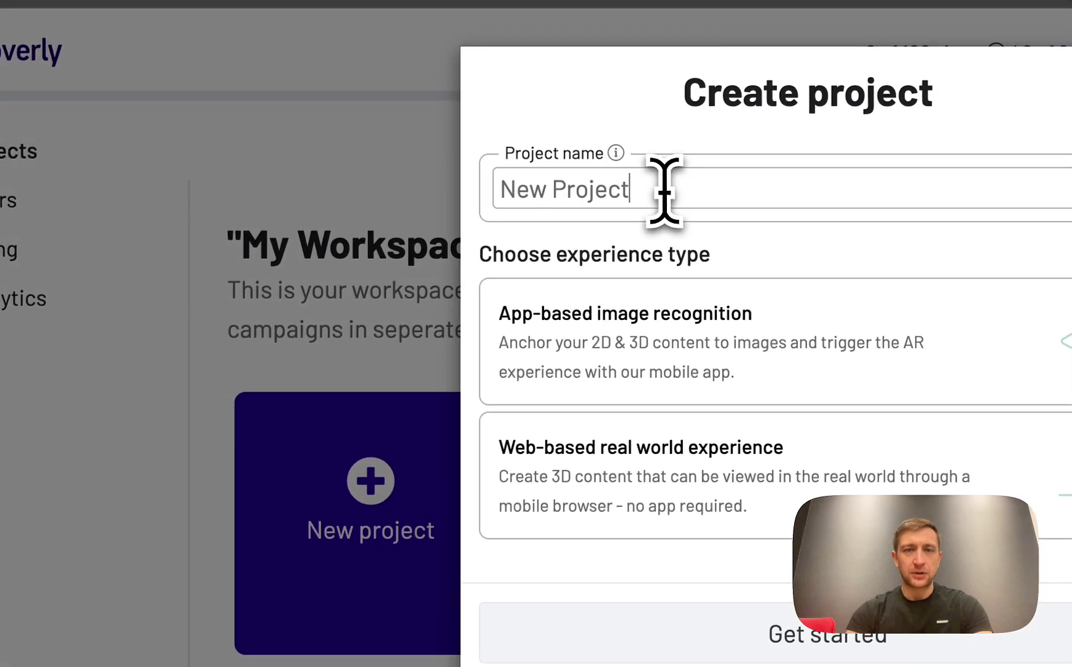
pyautogui.press('super+a')
pyautogui.write('Test project')
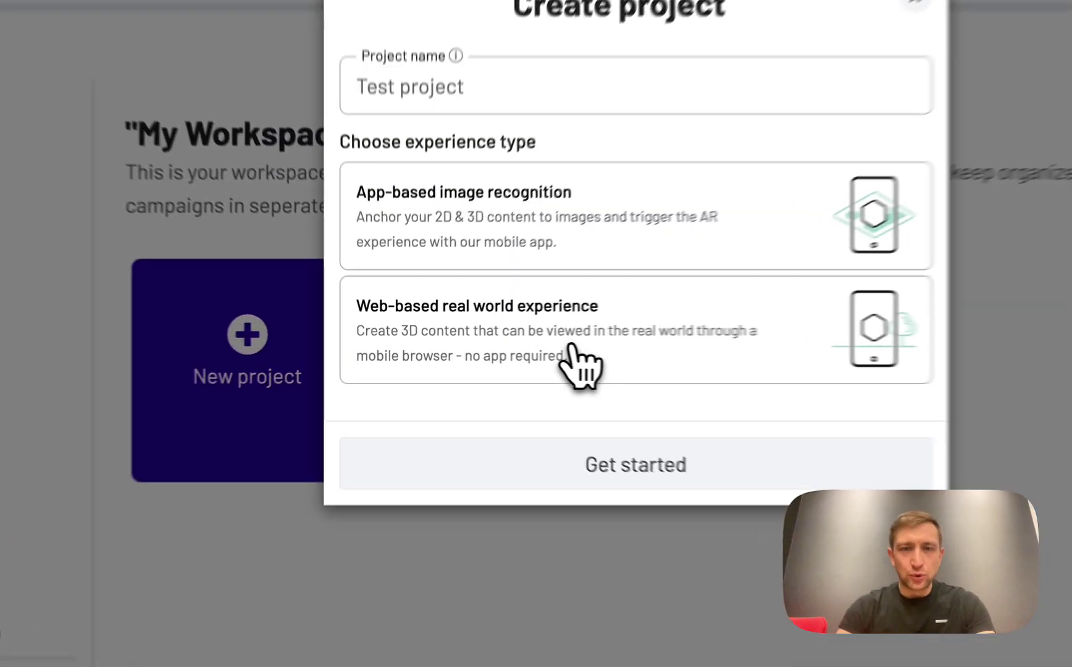
pyautogui.click(457, 347)
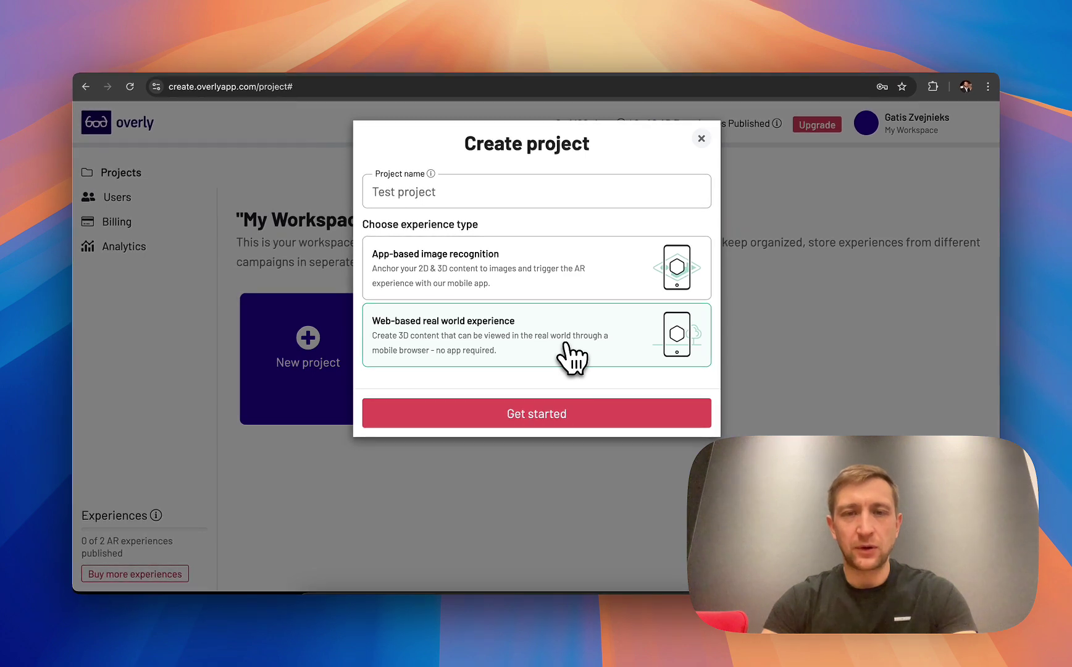
pyautogui.click(559, 278)
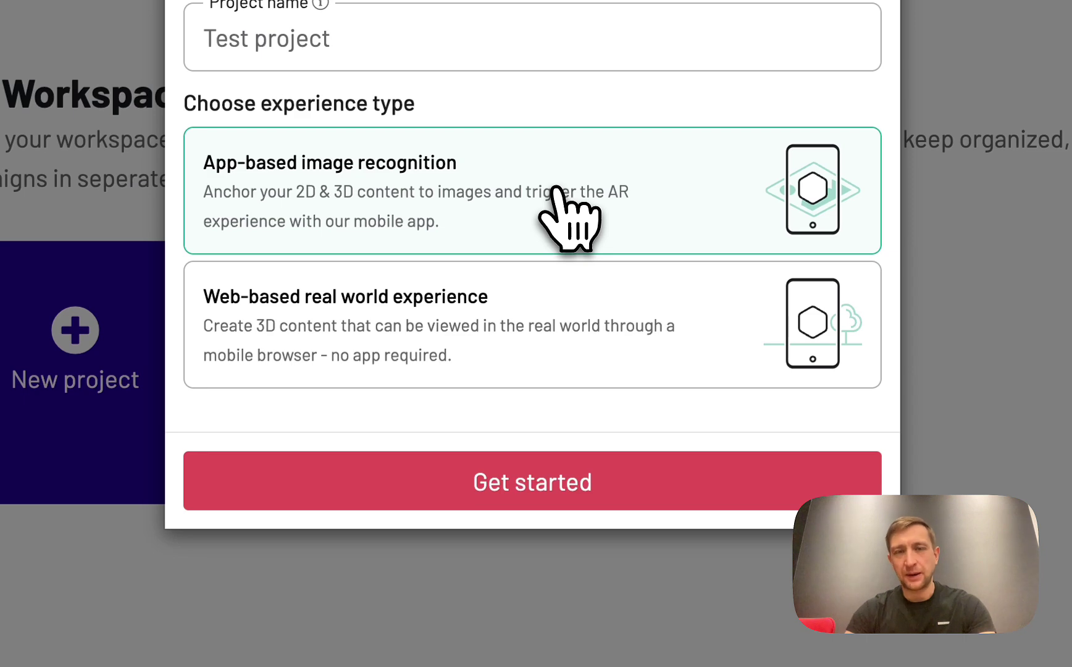
pyautogui.click(541, 353)
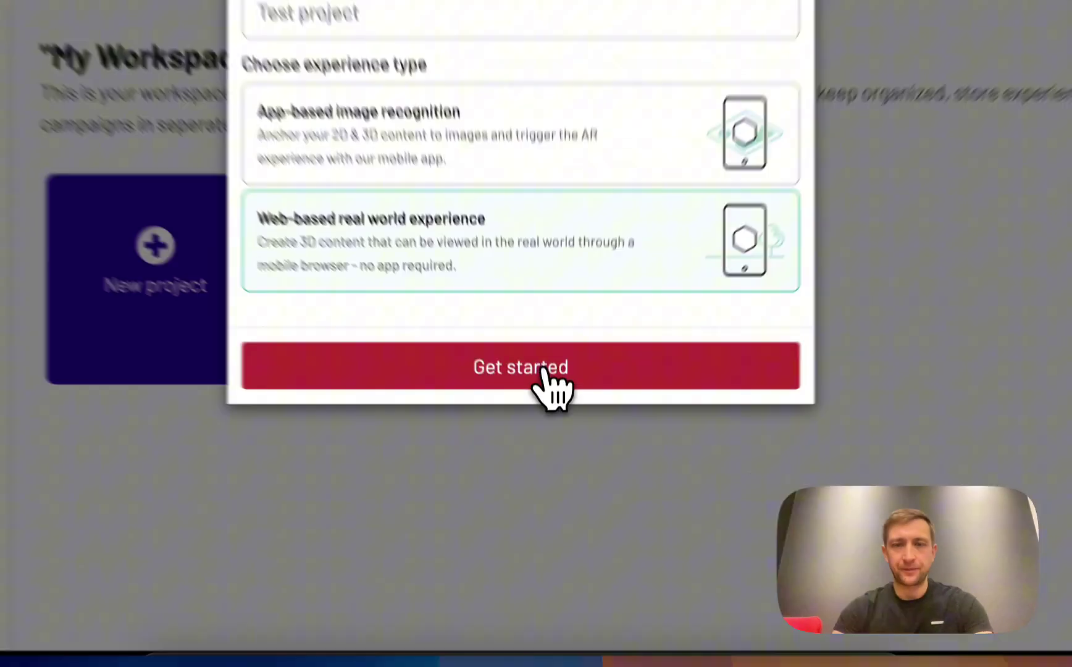
# Create the project and browse the 3D model library, searching it for frog
pyautogui.click(560, 484)
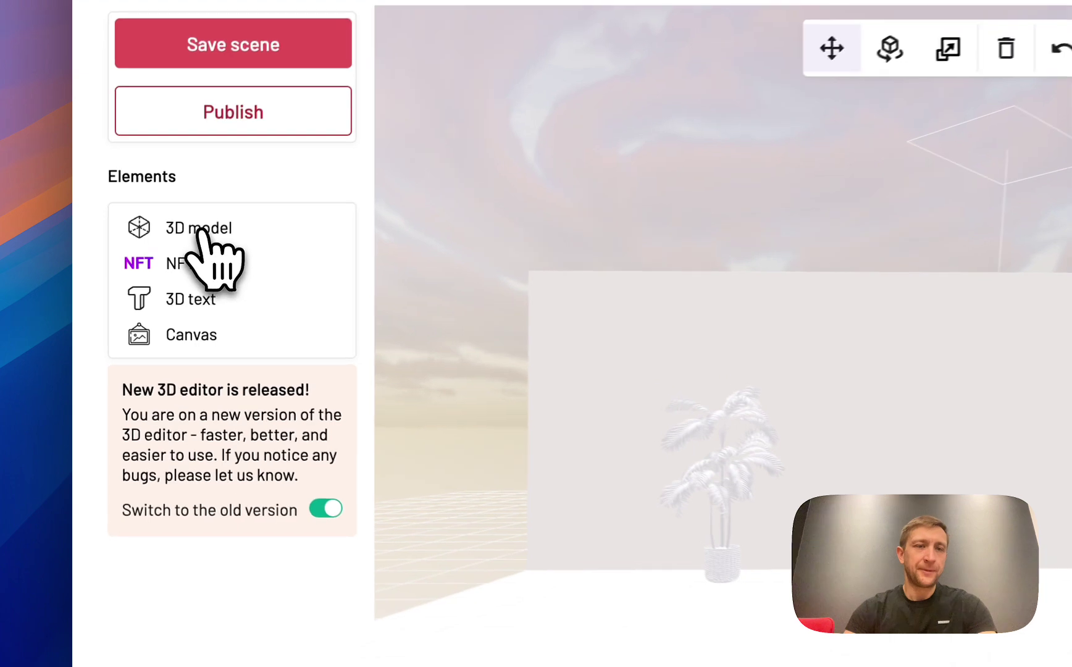
pyautogui.click(139, 263)
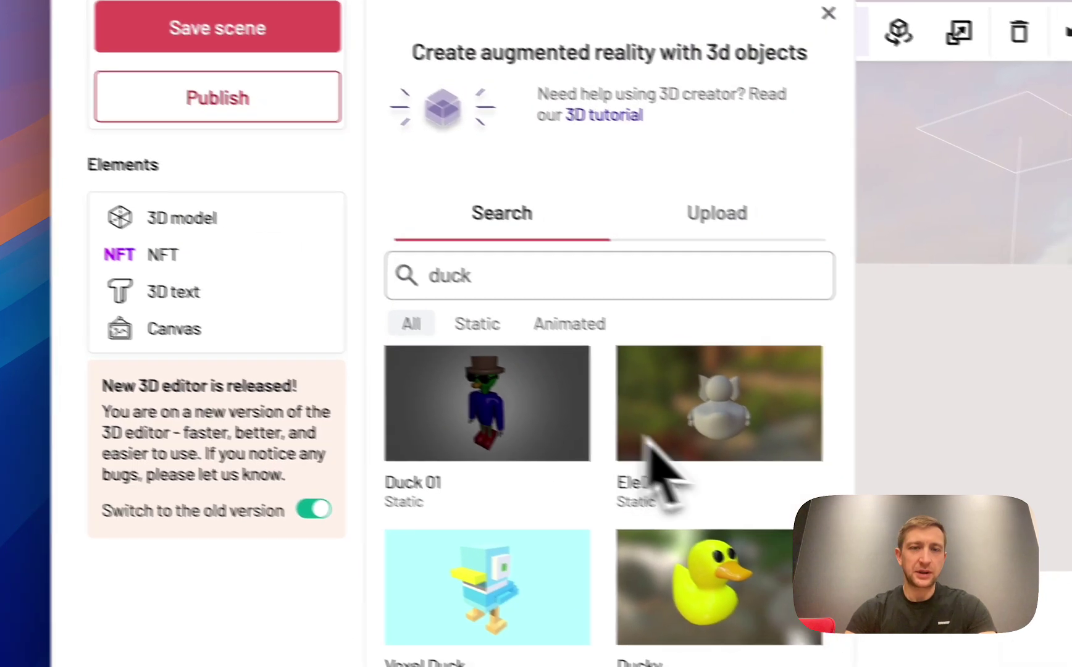
pyautogui.scroll(-1, 772, 474)
pyautogui.scroll(-4, 687, 442)
pyautogui.doubleClick(429, 253)
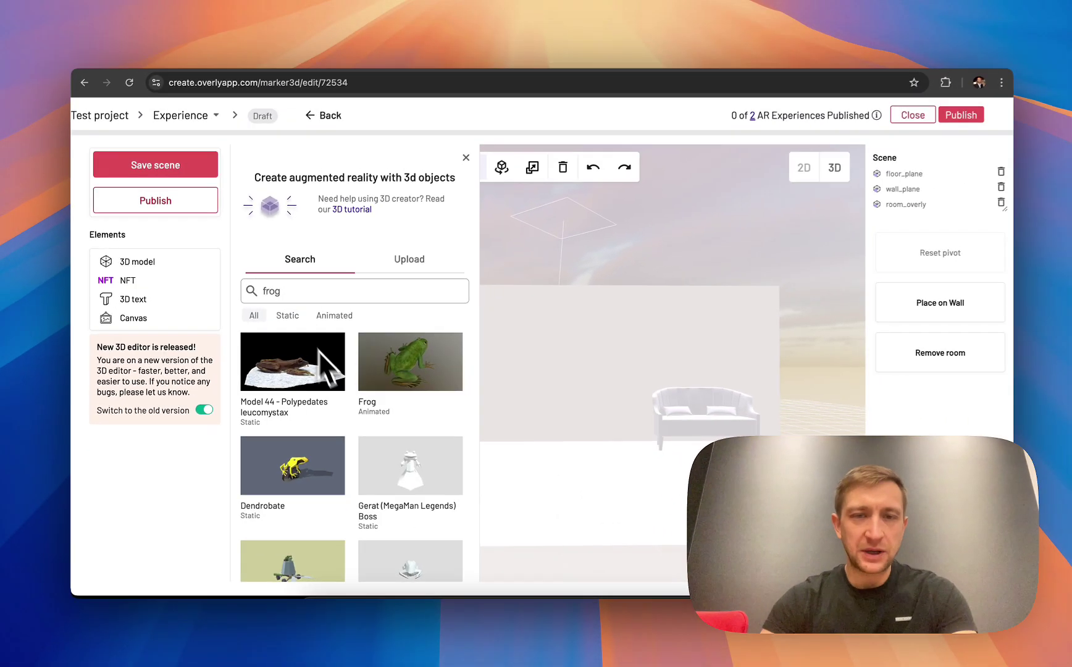
pyautogui.scroll(-3, 355, 426)
pyautogui.scroll(-5, 354, 414)
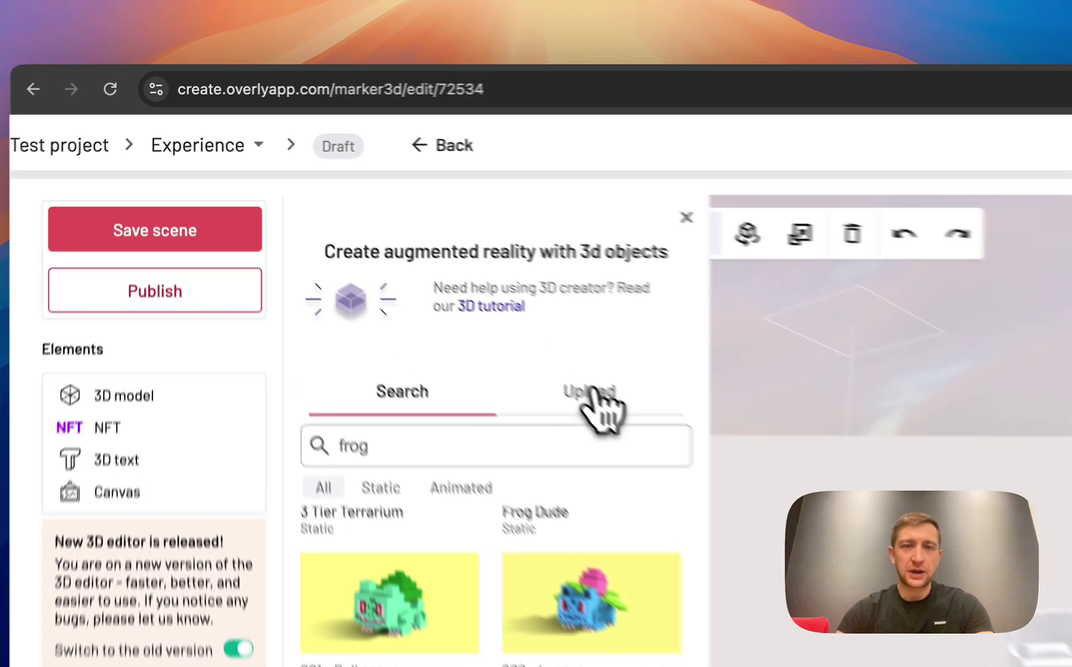
# Look over the 3D model Upload tab and NFT options, then bring up 3D text options
pyautogui.click(407, 263)
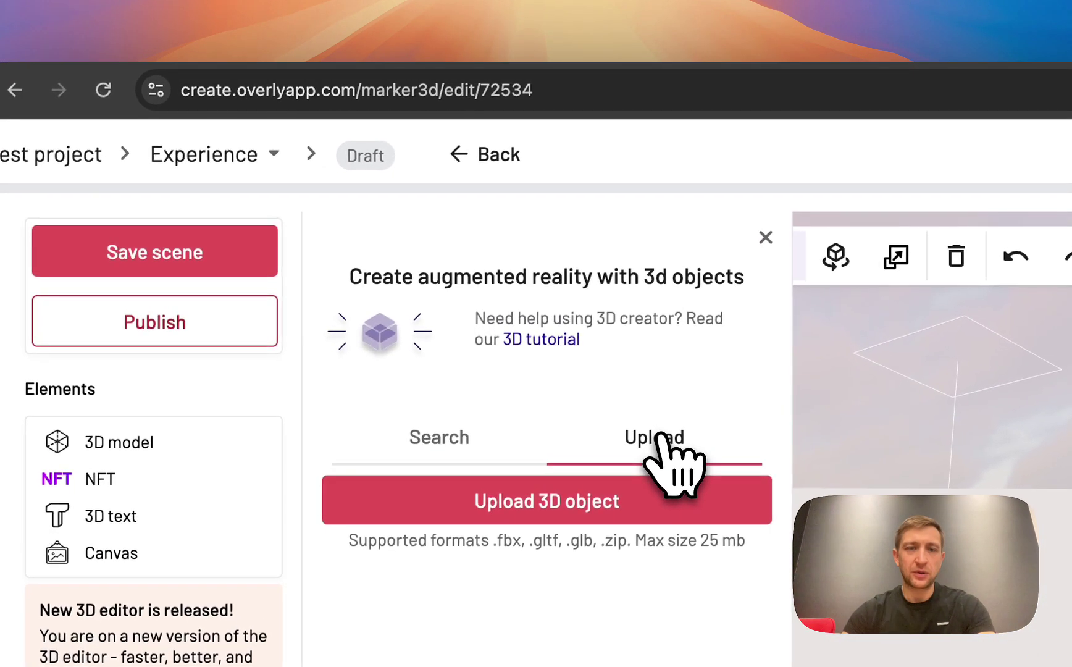
pyautogui.click(766, 237)
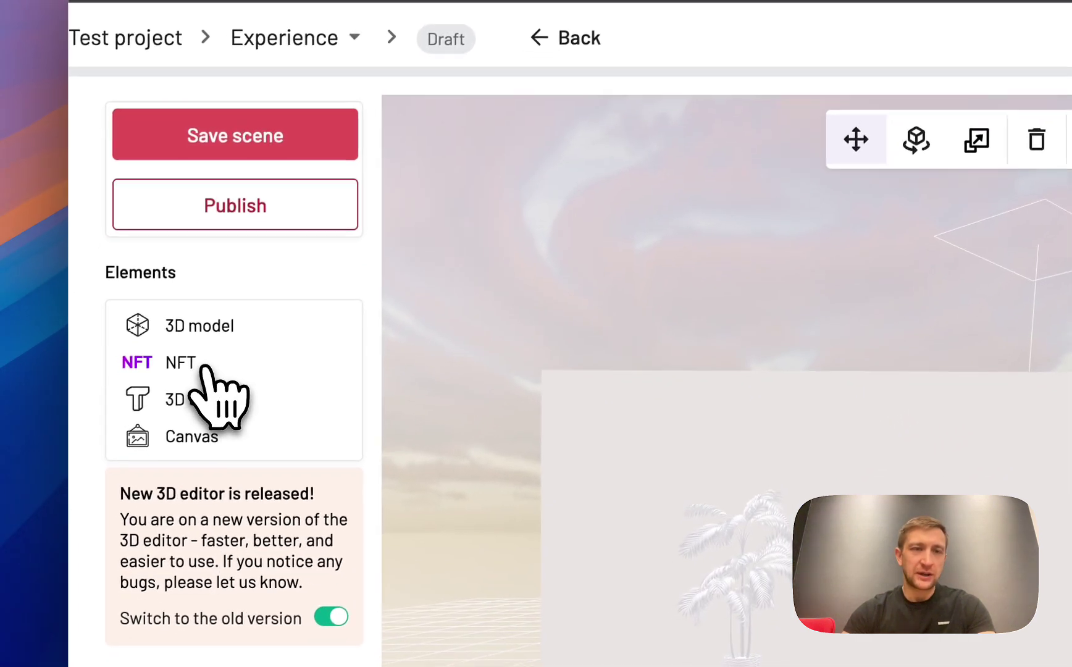
pyautogui.click(204, 367)
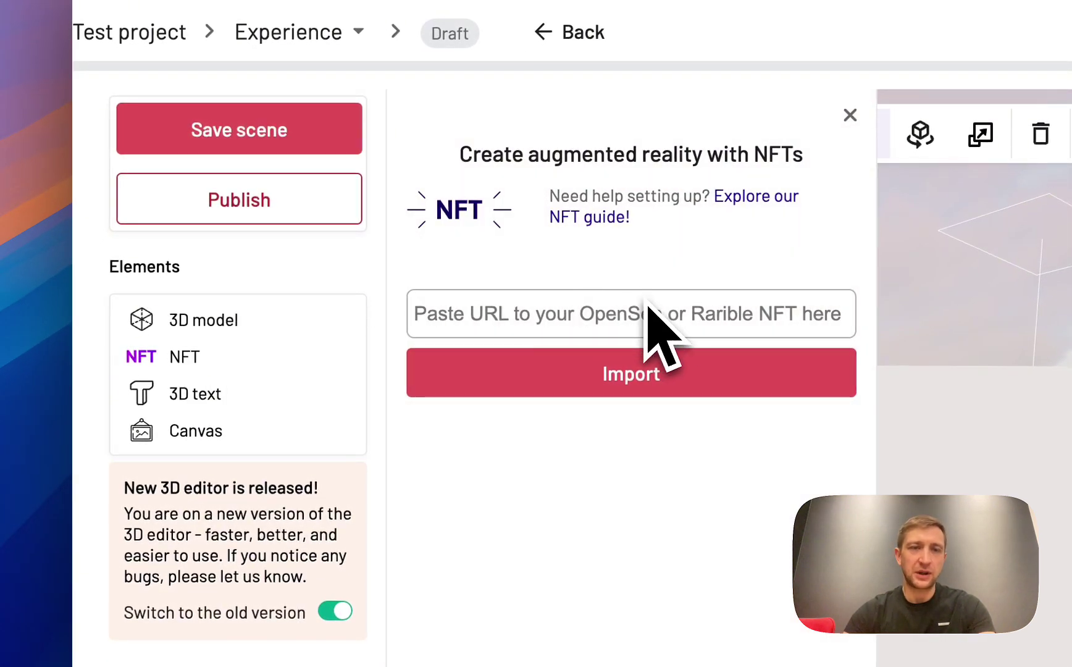
pyautogui.click(208, 395)
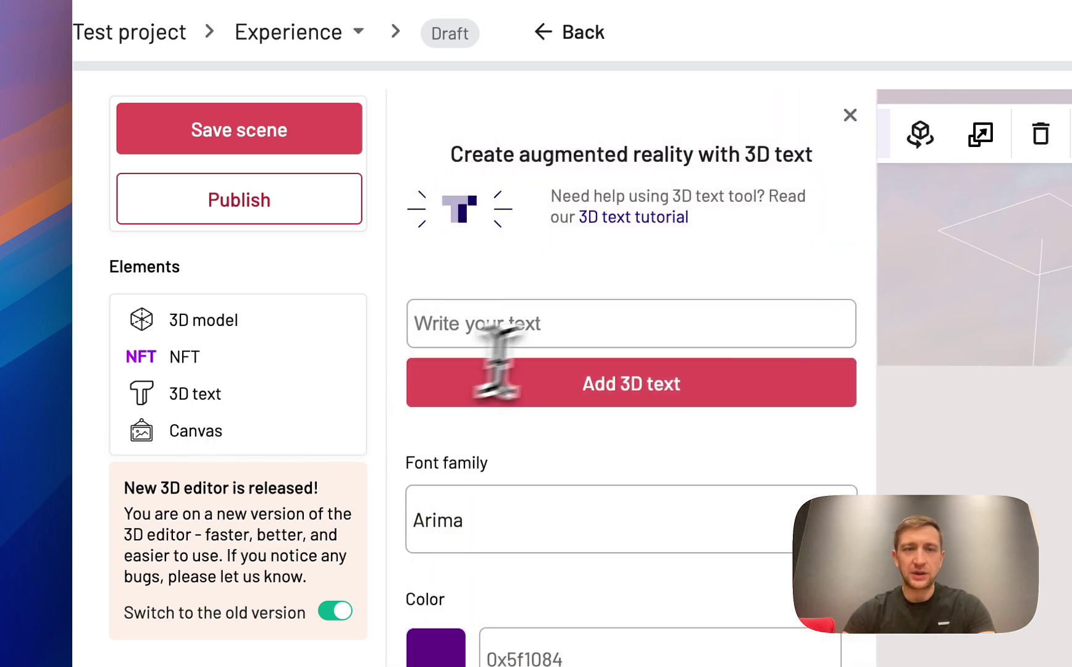
# Add the 3D text '3D text test' to the scene in the Finlandica font
pyautogui.click(584, 326)
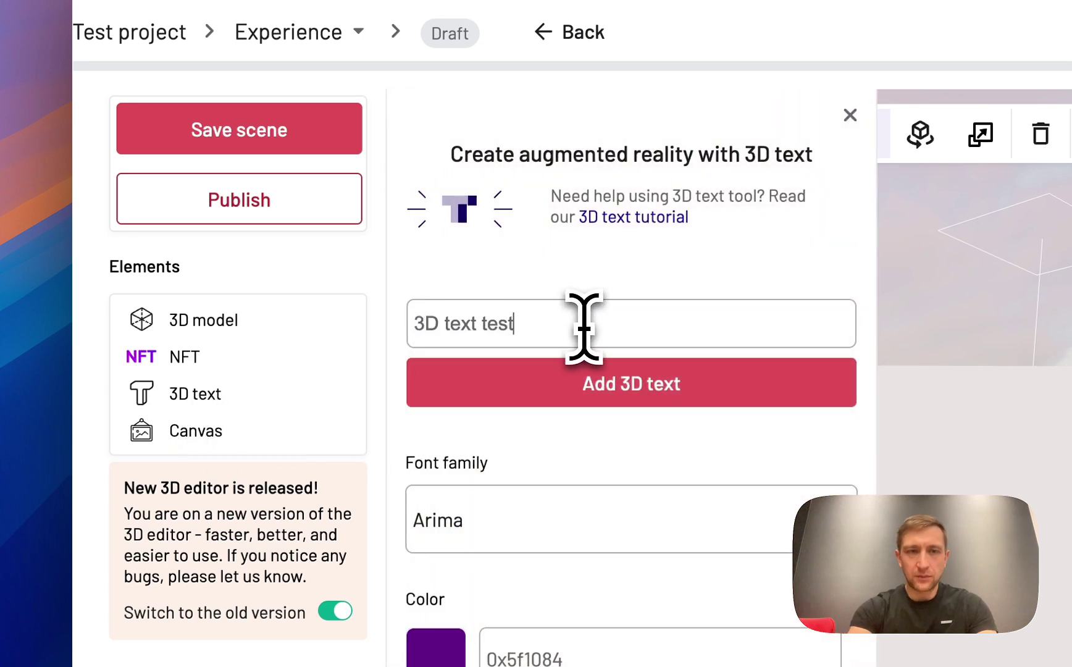
pyautogui.write('3D text test')
pyautogui.click(667, 386)
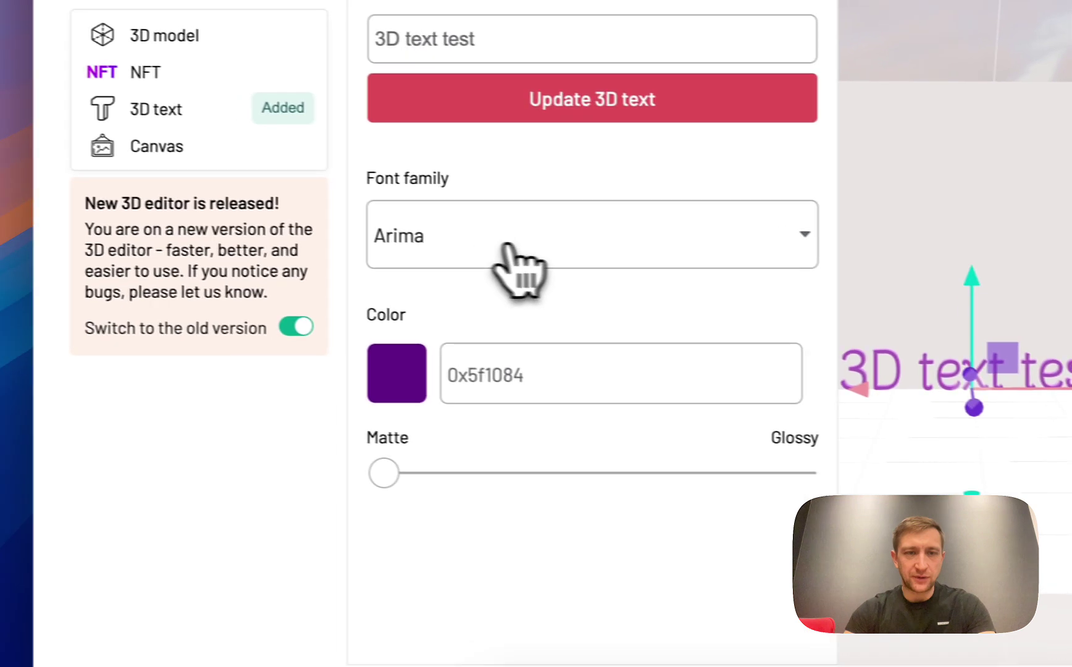
pyautogui.click(158, 280)
pyautogui.click(80, 455)
# Make the text about a third glossier, colour it #705d79, then delete the text object
pyautogui.moveTo(410, 477); pyautogui.dragTo(537, 486)
pyautogui.click(426, 382)
pyautogui.moveTo(641, 120); pyautogui.dragTo(462, 122)
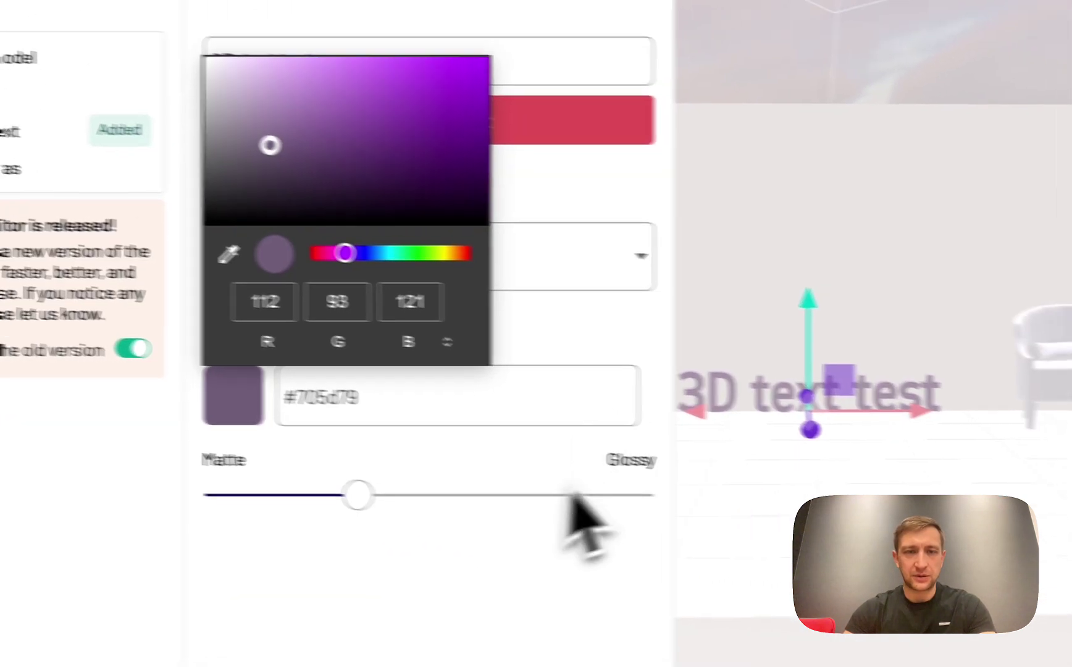
pyautogui.click(579, 357)
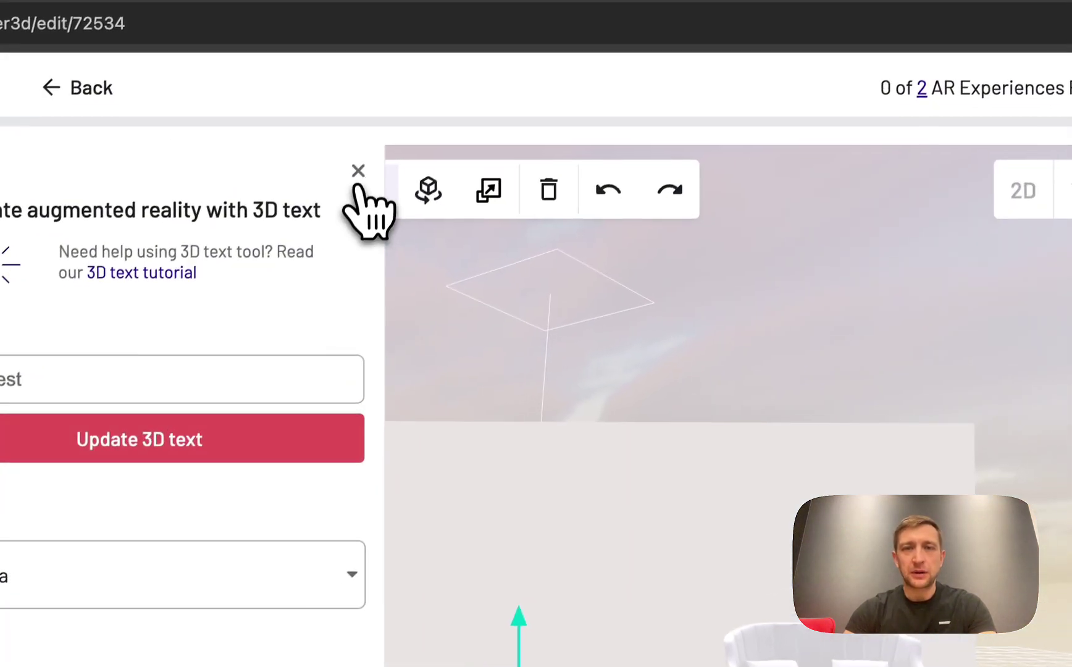
pyautogui.click(407, 85)
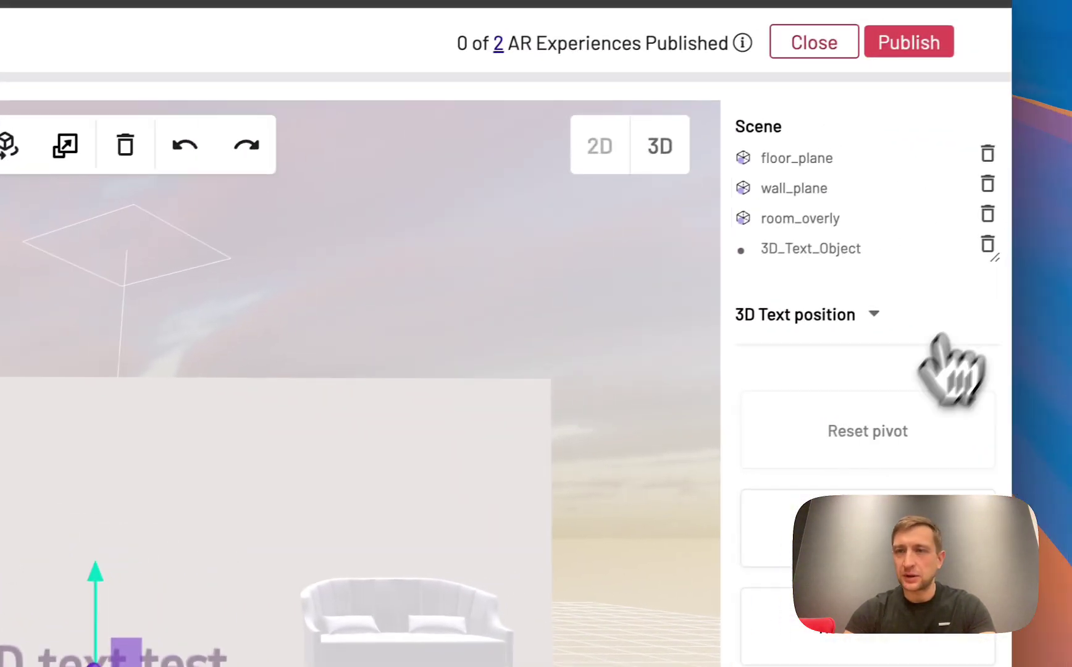
pyautogui.click(975, 246)
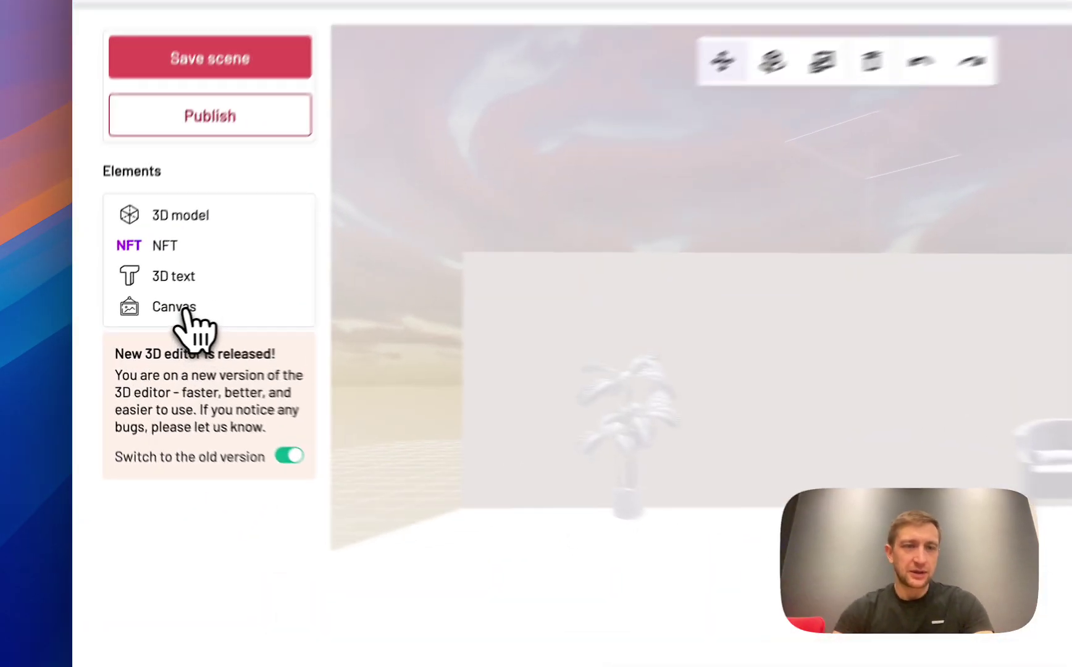
# Look at the canvas creator, then return to the 3D model panel's Upload tab
pyautogui.click(141, 319)
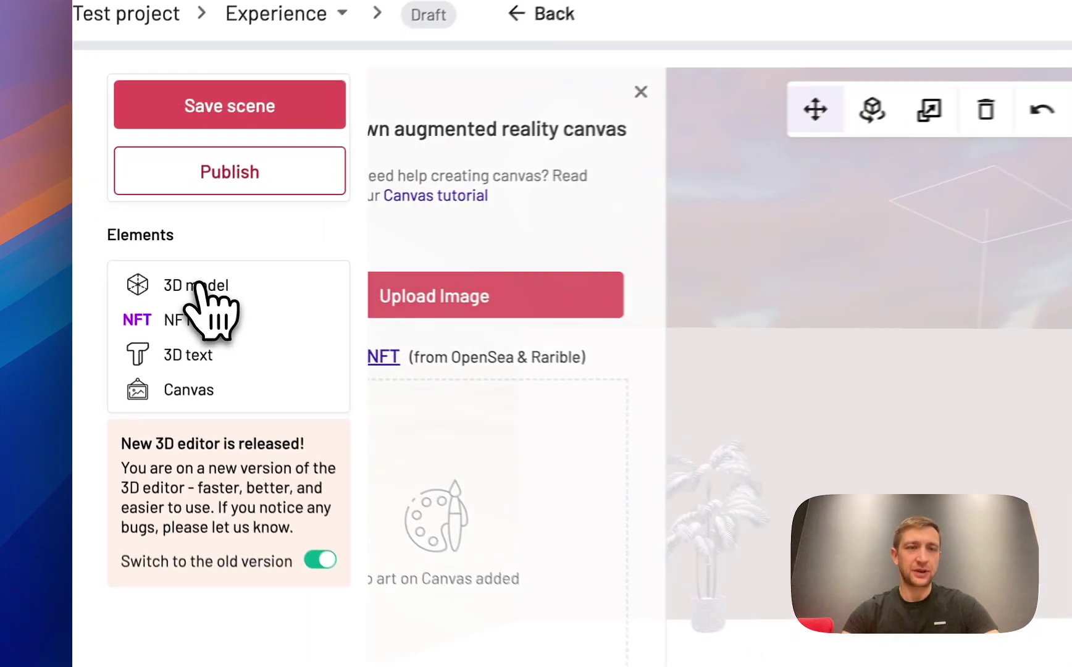
pyautogui.click(139, 261)
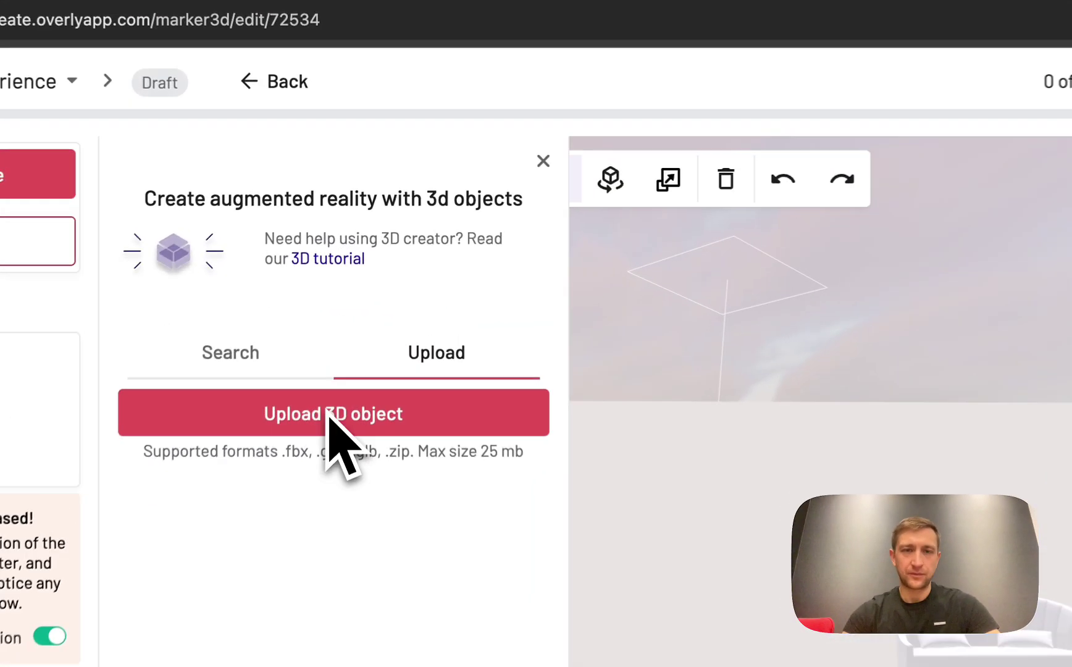
# Upload the happy santa .glb file from the 3D models folder
pyautogui.click(351, 294)
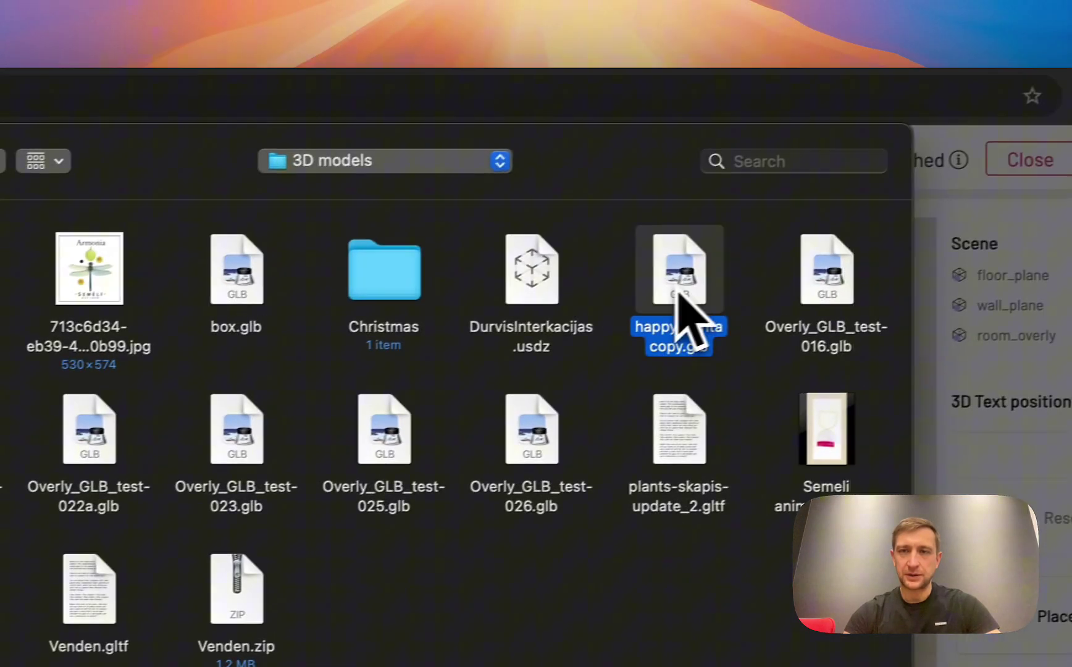
pyautogui.doubleClick(883, 275)
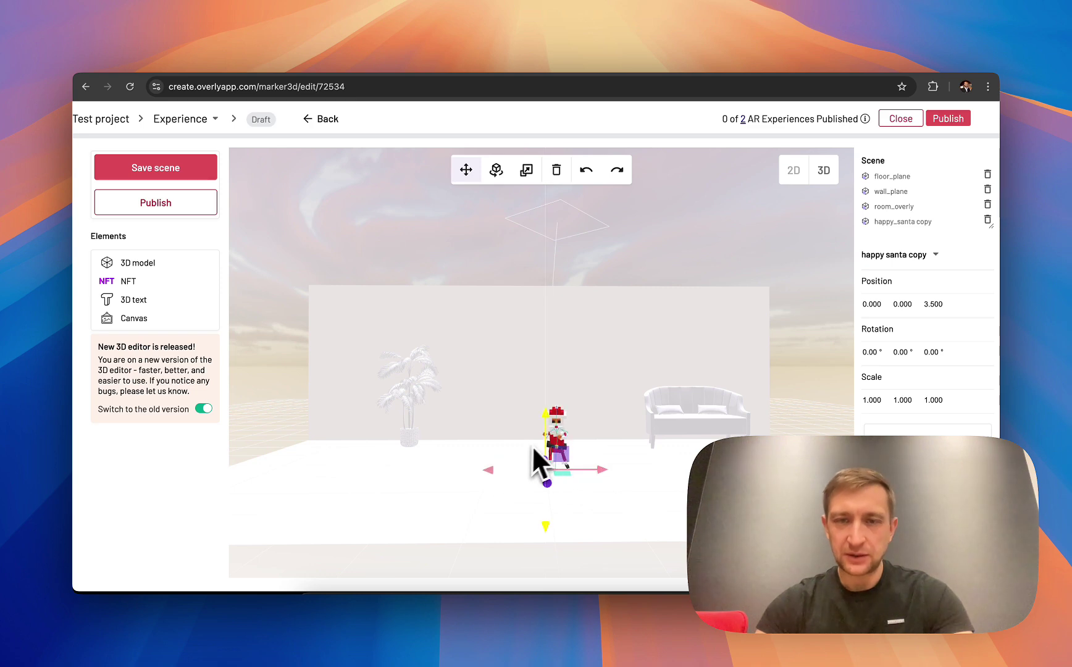
# Zoom around the uploaded Santa model and switch to the Scale tool
pyautogui.scroll(-5, 541, 451)
pyautogui.scroll(5, 541, 441)
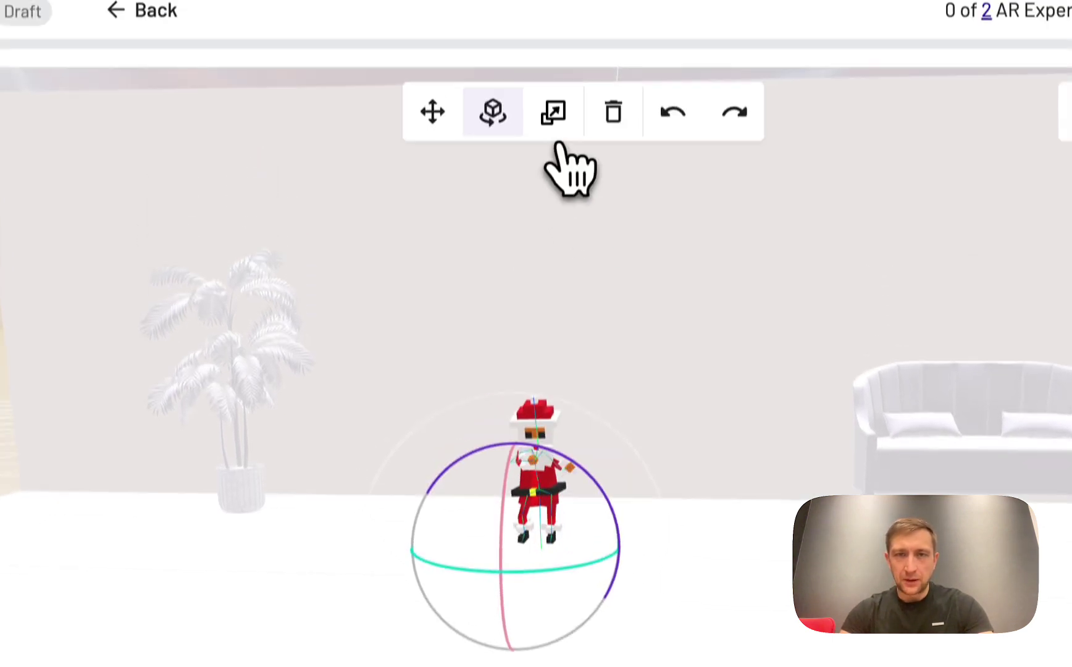
pyautogui.click(550, 14)
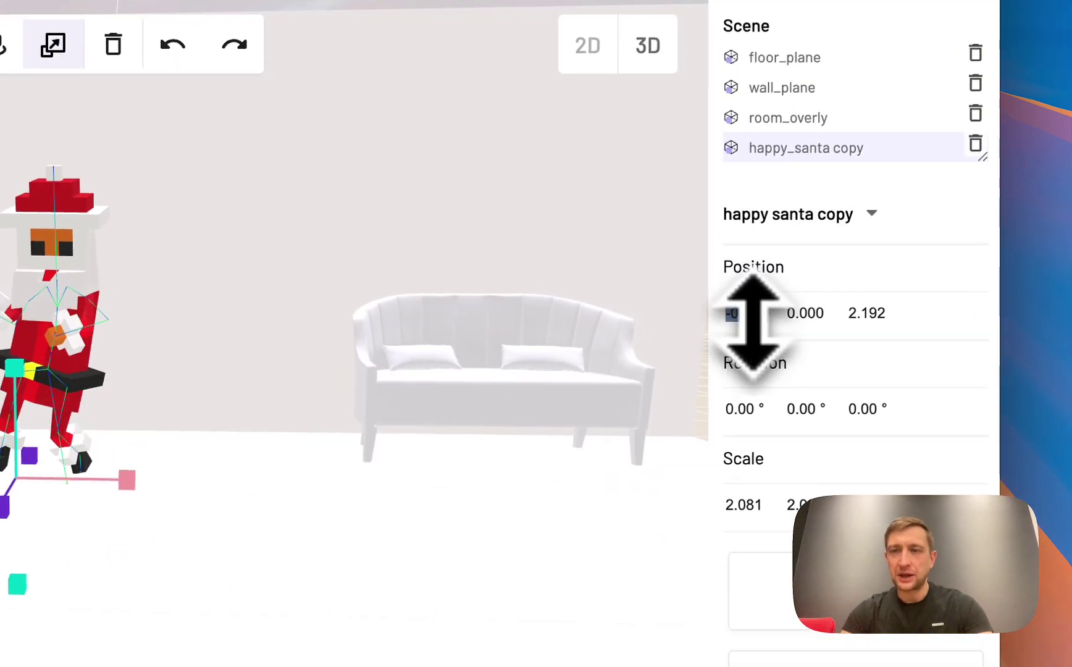
pyautogui.click(752, 315)
pyautogui.click(877, 315)
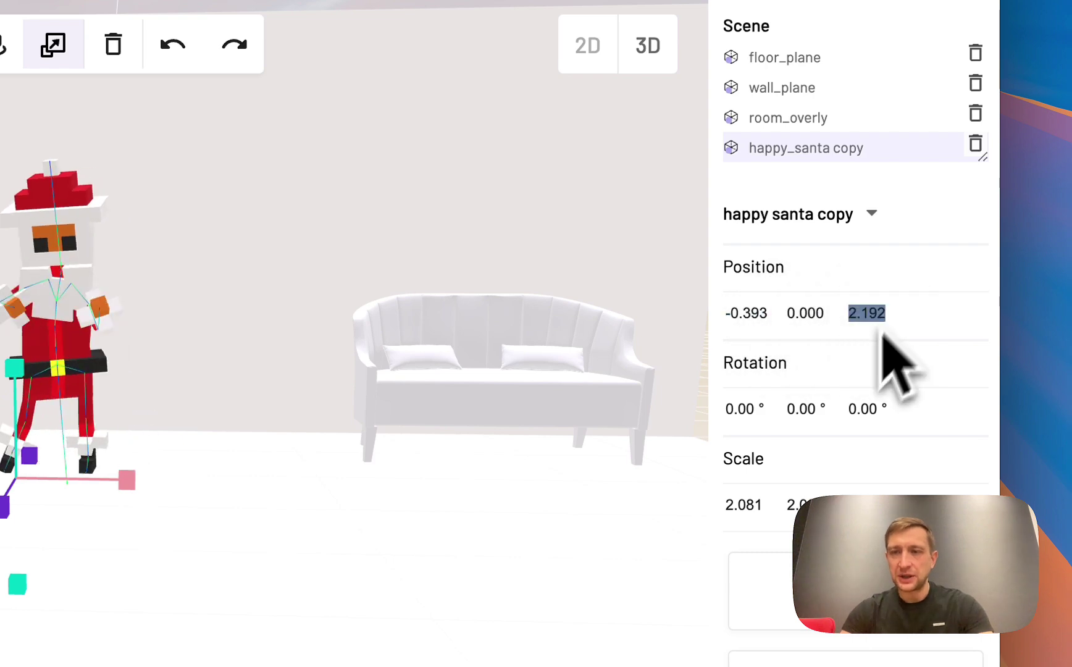
pyautogui.scroll(-5, 772, 448)
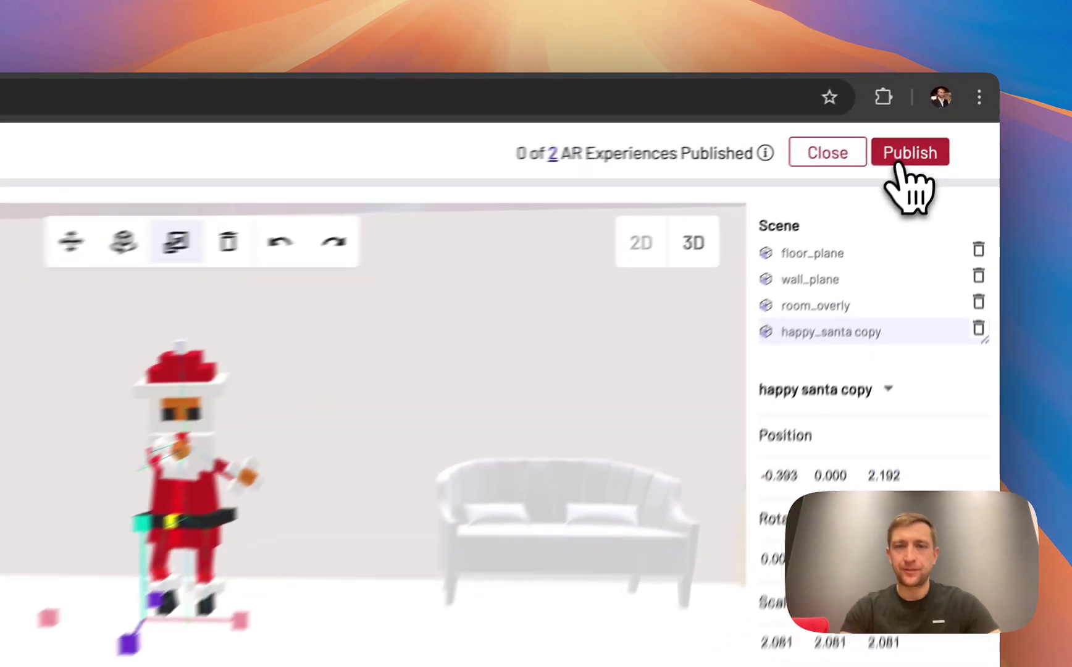
# Publish the project and rotate the dancing-Santa preview on the Success page
pyautogui.click(943, 121)
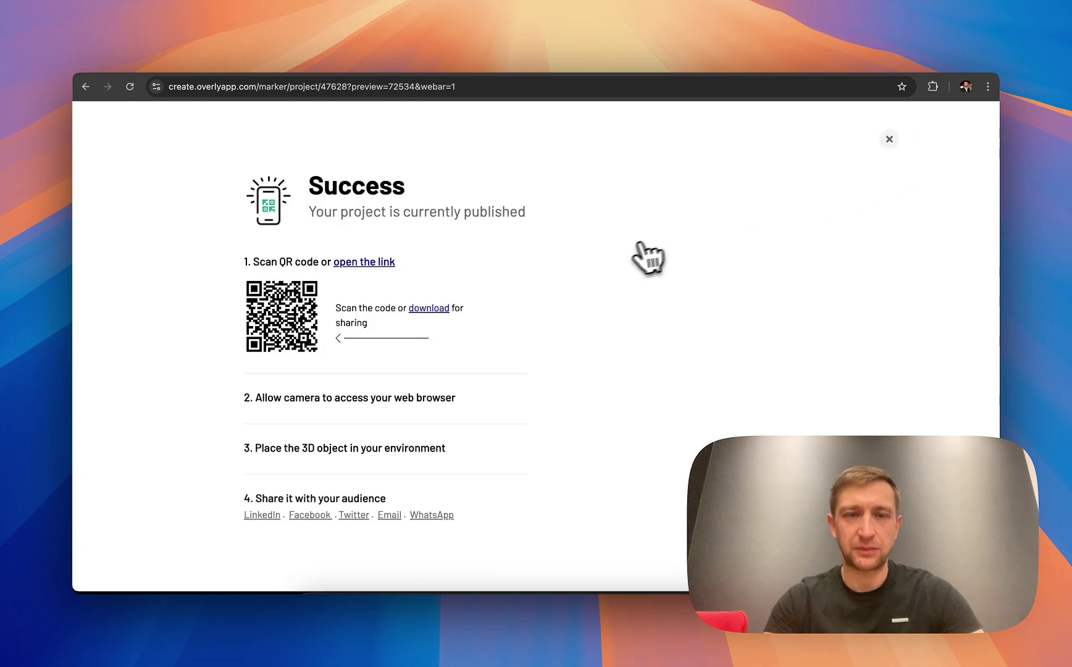
pyautogui.scroll(-5, 633, 259)
pyautogui.scroll(-1, 630, 262)
pyautogui.moveTo(632, 261); pyautogui.dragTo(332, 319)
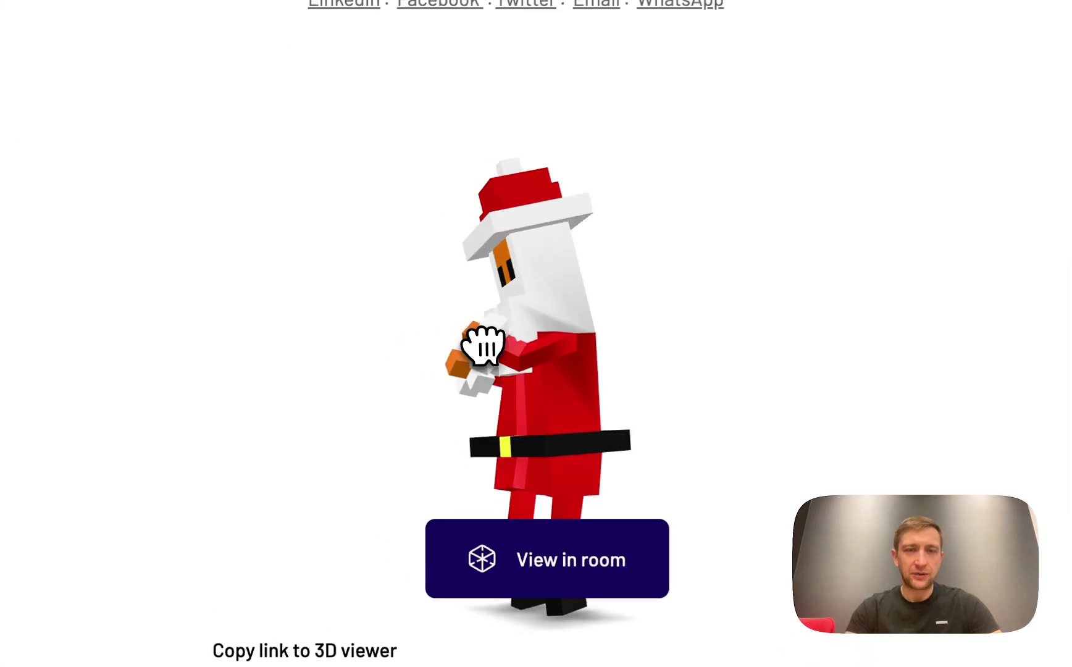
pyautogui.moveTo(485, 346); pyautogui.dragTo(584, 340)
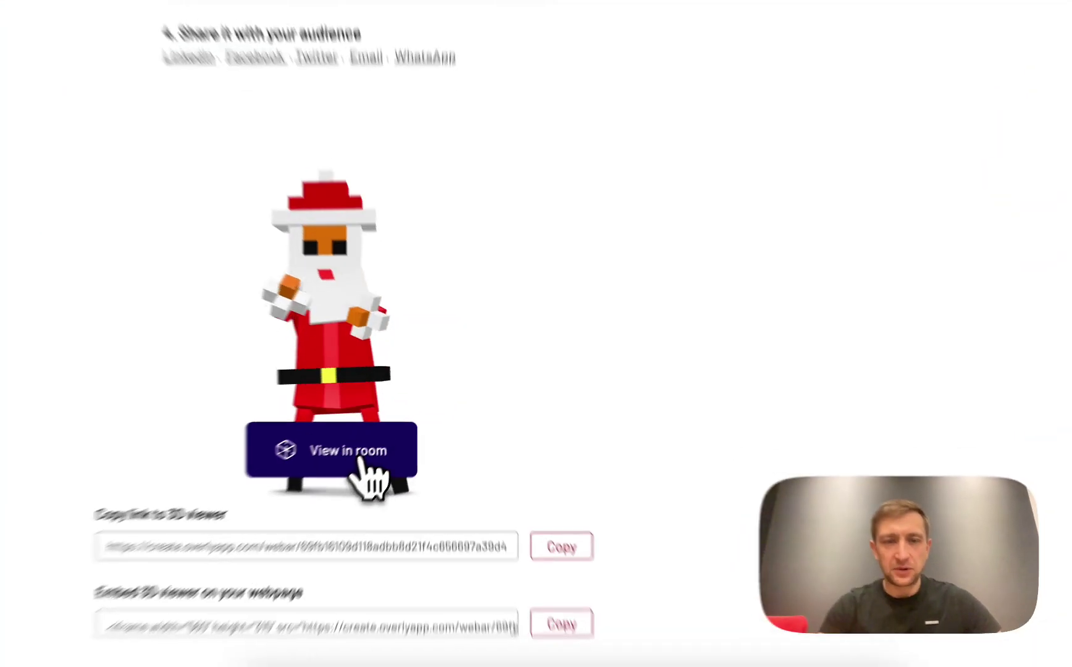
# Show the View in room QR code and launch the Santa AR view on the phone
pyautogui.click(382, 437)
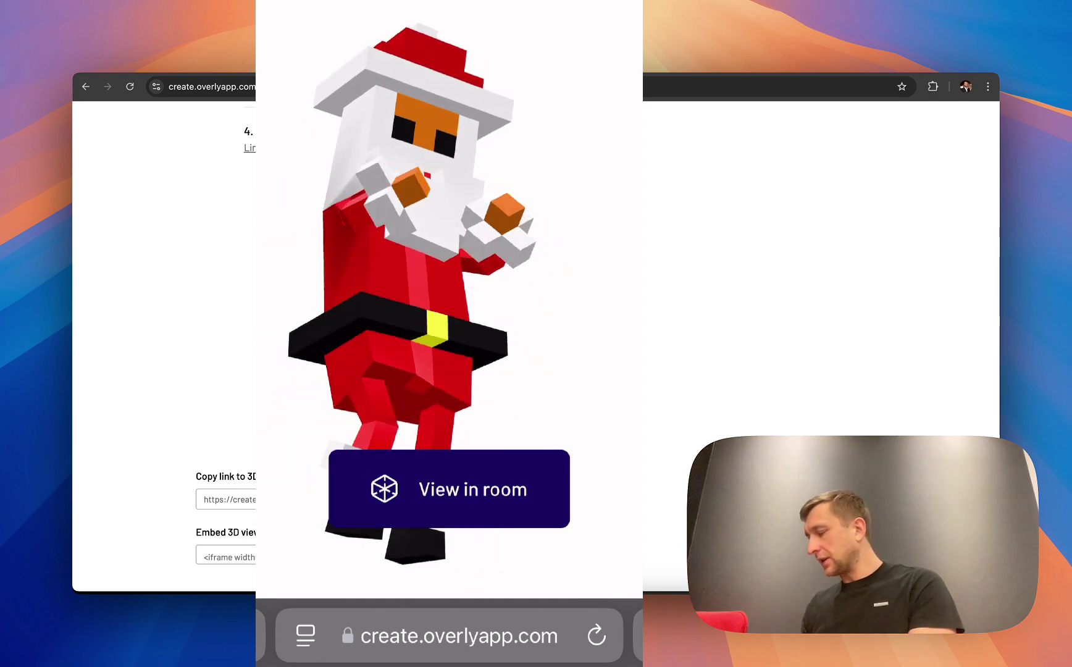
pyautogui.click(449, 489)
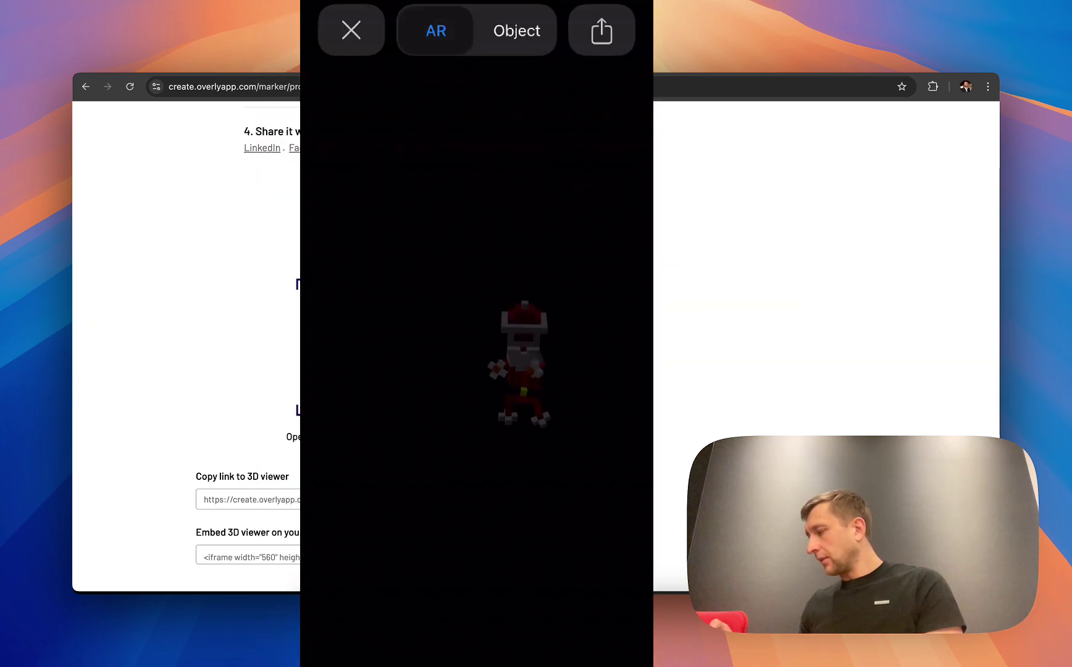